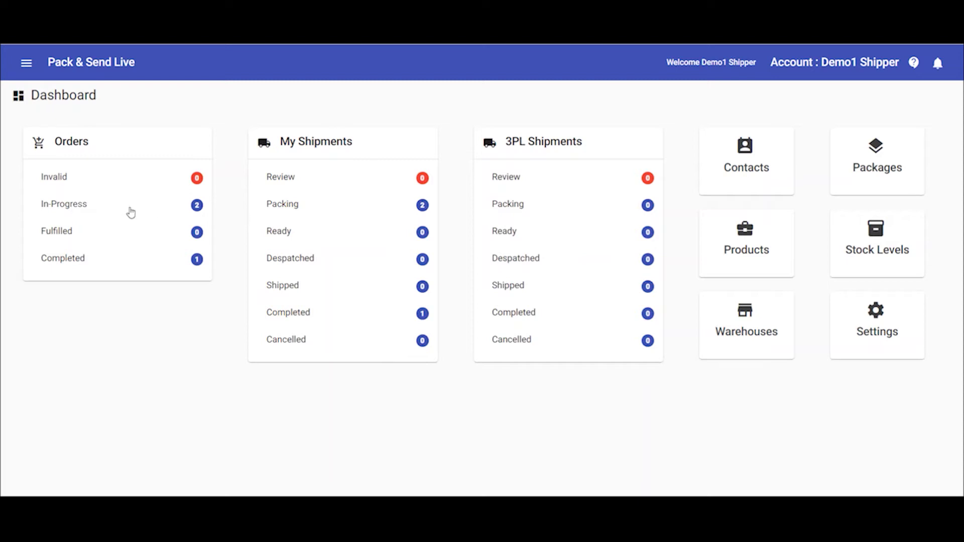
# - From the Dashboard, show the In-Progress orders list with Test-003 and Test-002
pyautogui.click(102, 208)
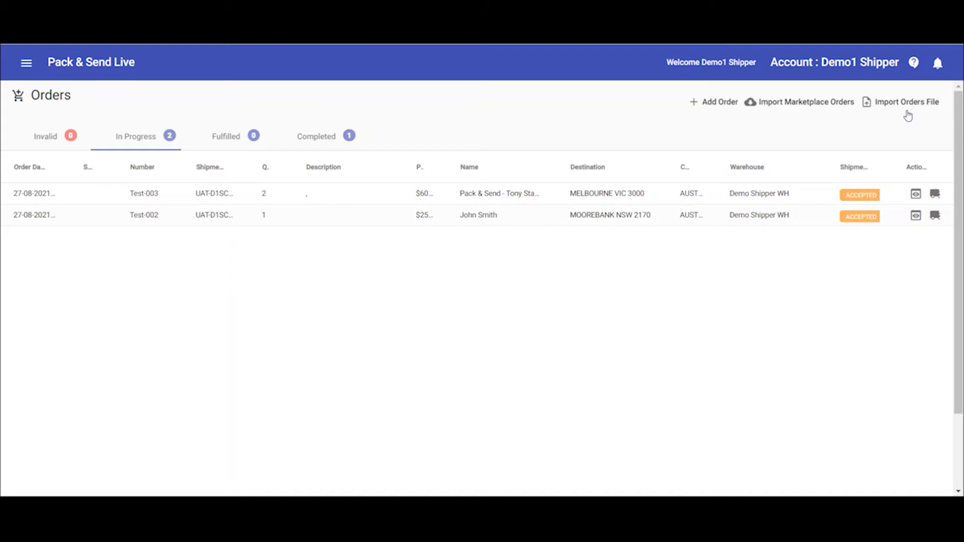
# - Start a new order and fill the receiver's details from the matching saved contact
pyautogui.click(704, 103)
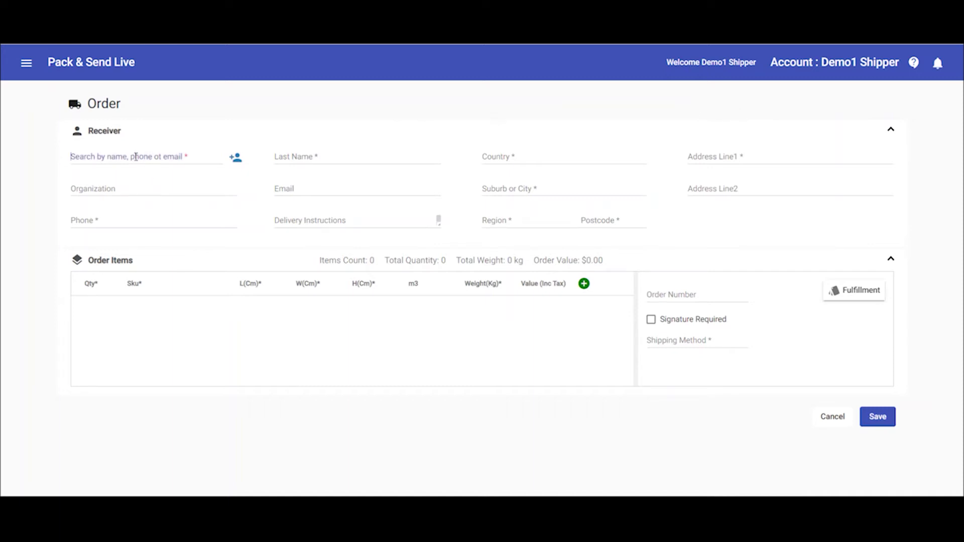
pyautogui.write('ton')
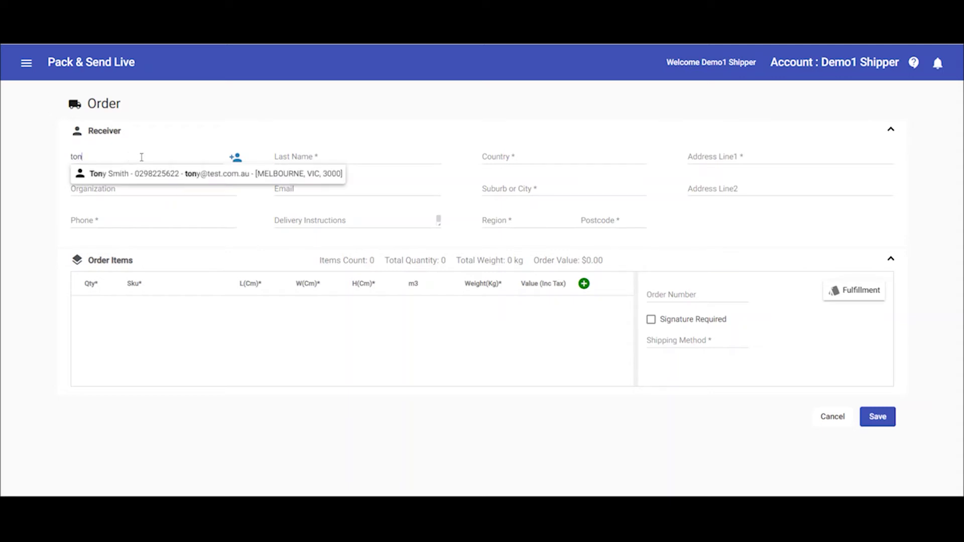
pyautogui.click(170, 174)
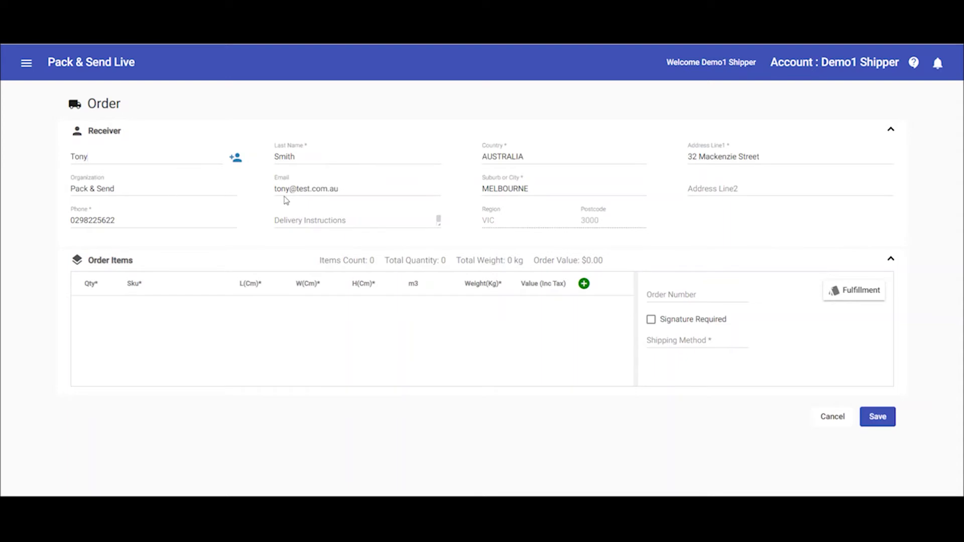
# - Set the receiver's country to AUSTRALIA and suburb to MELBOURNE, VIC 3000
pyautogui.moveTo(530, 155); pyautogui.dragTo(478, 161)
pyautogui.write('austra')
pyautogui.click(519, 179)
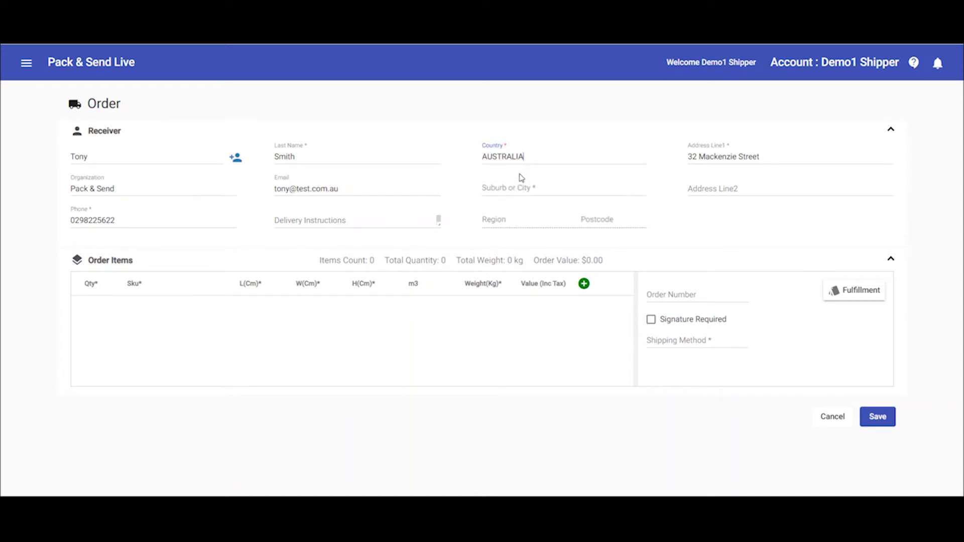
pyautogui.click(526, 187)
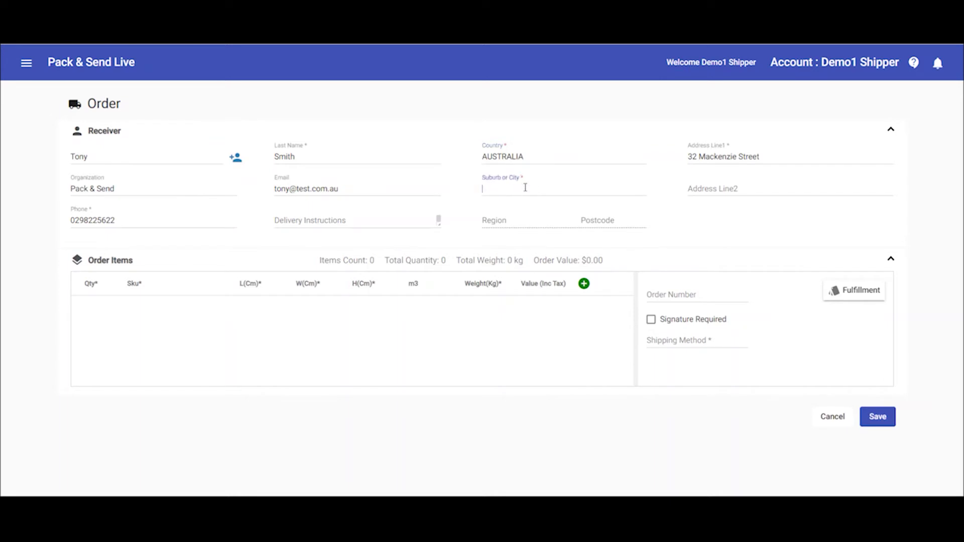
pyautogui.write('Melbour')
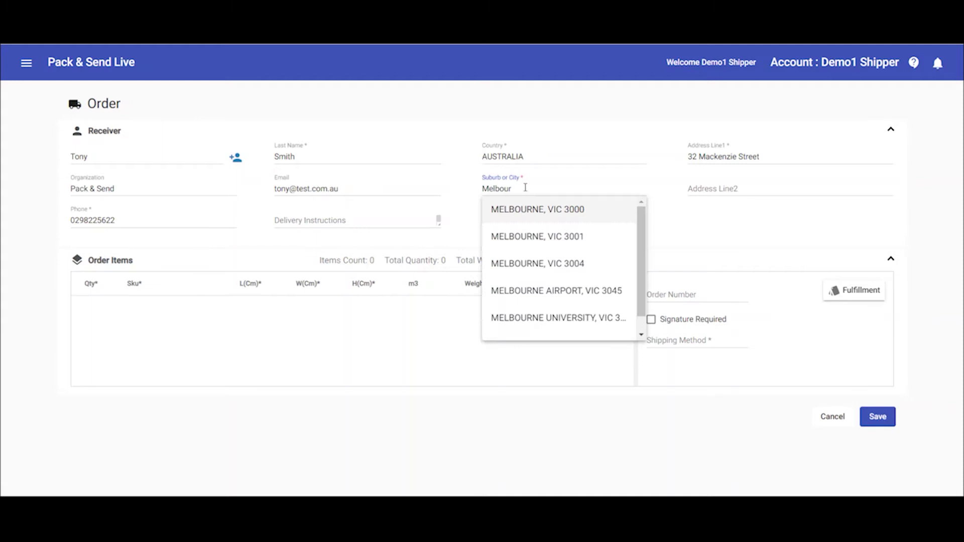
pyautogui.click(547, 209)
pyautogui.moveTo(531, 189); pyautogui.dragTo(466, 189)
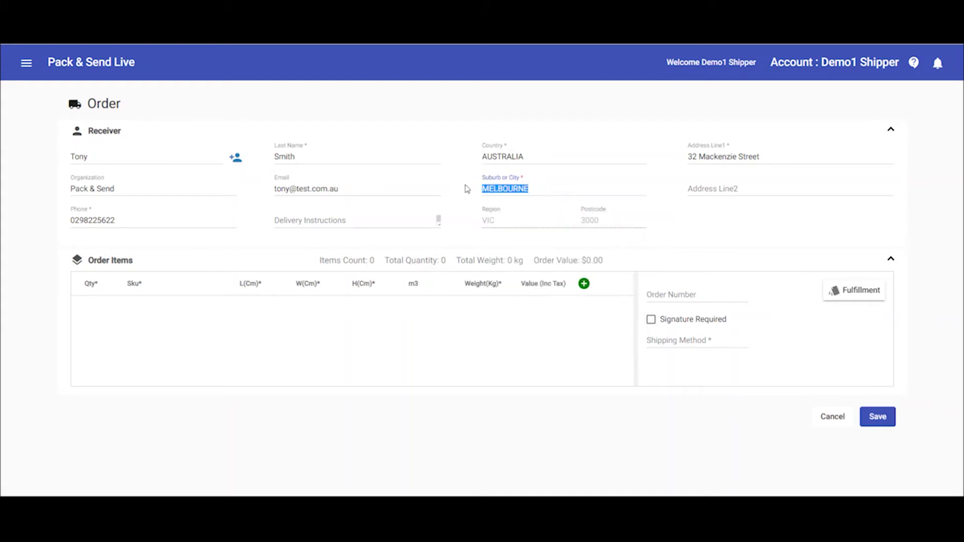
pyautogui.write('3000')
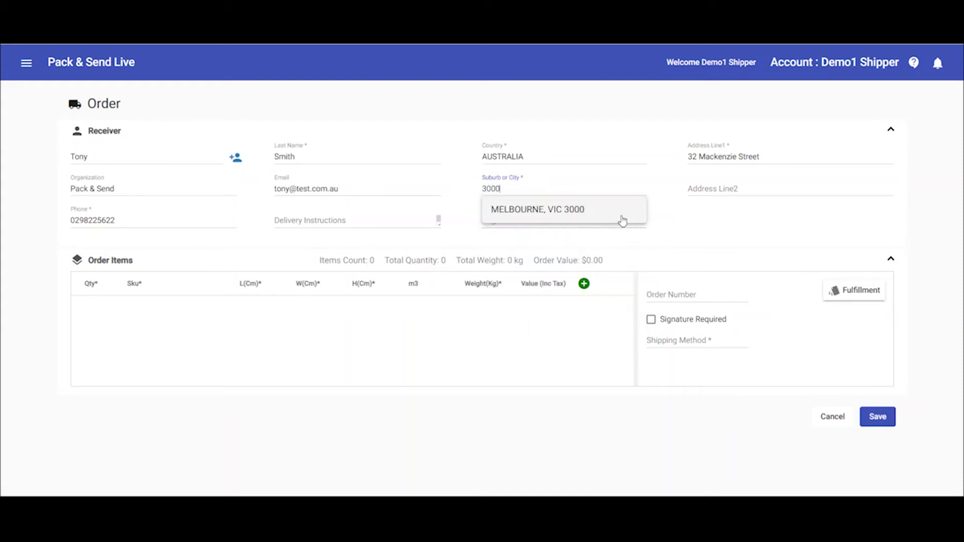
pyautogui.click(600, 211)
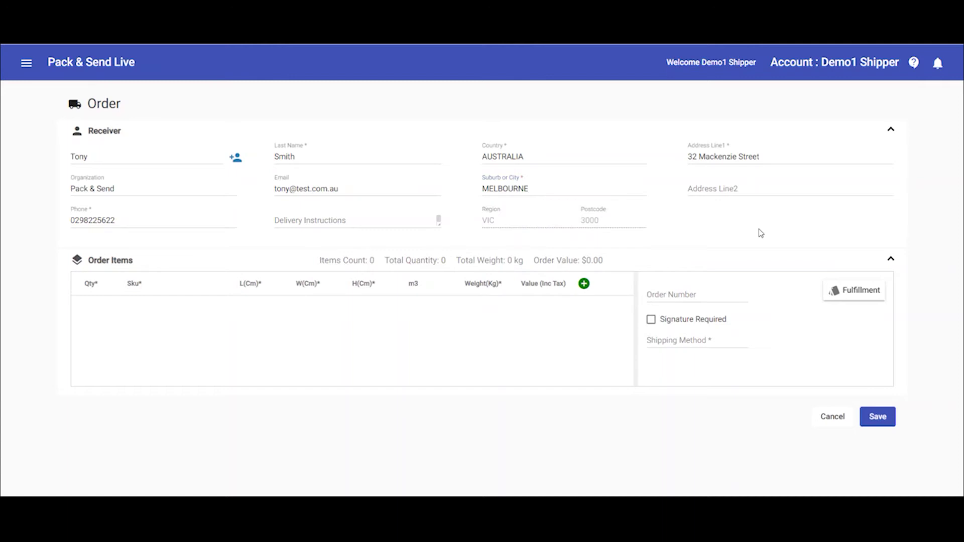
# - Add a first item row with product Test-obj-001 valued at 140
pyautogui.click(585, 285)
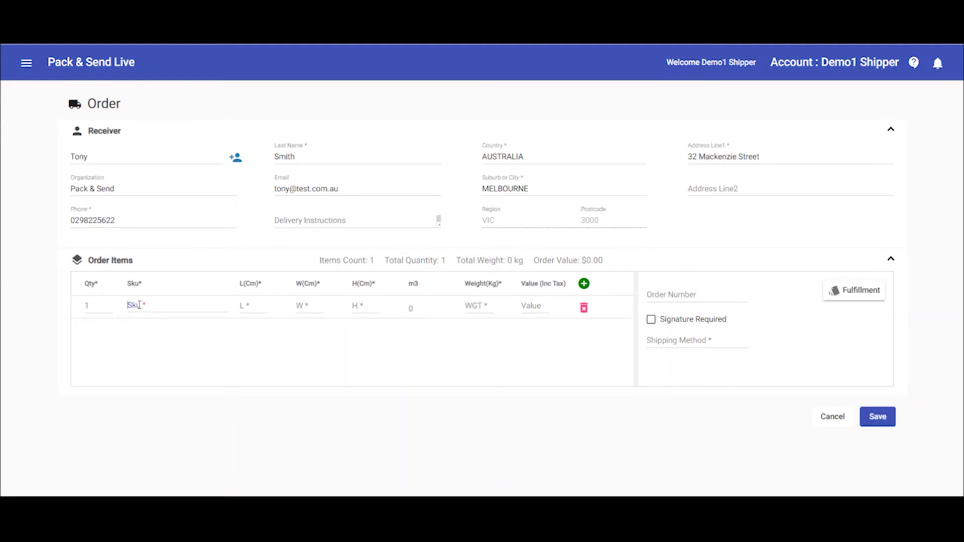
pyautogui.write('test')
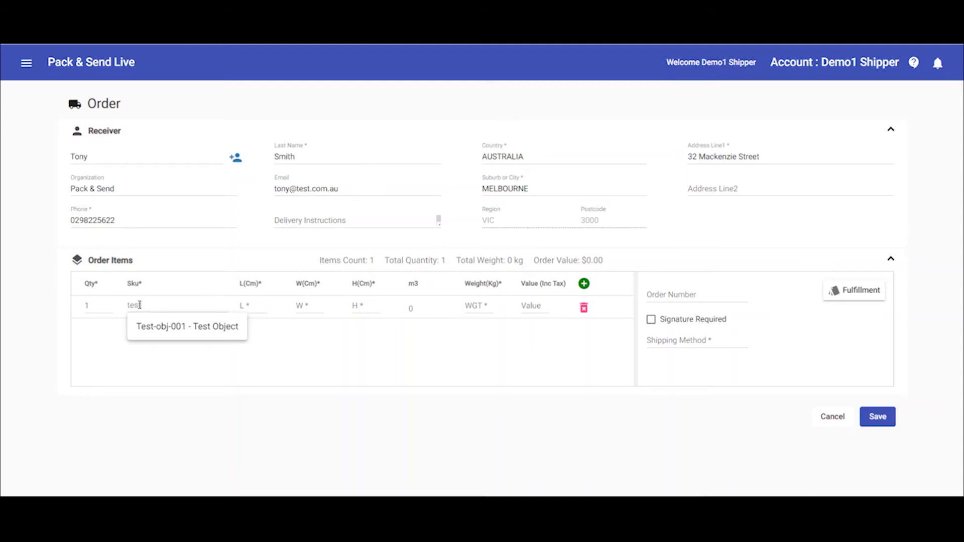
pyautogui.click(170, 328)
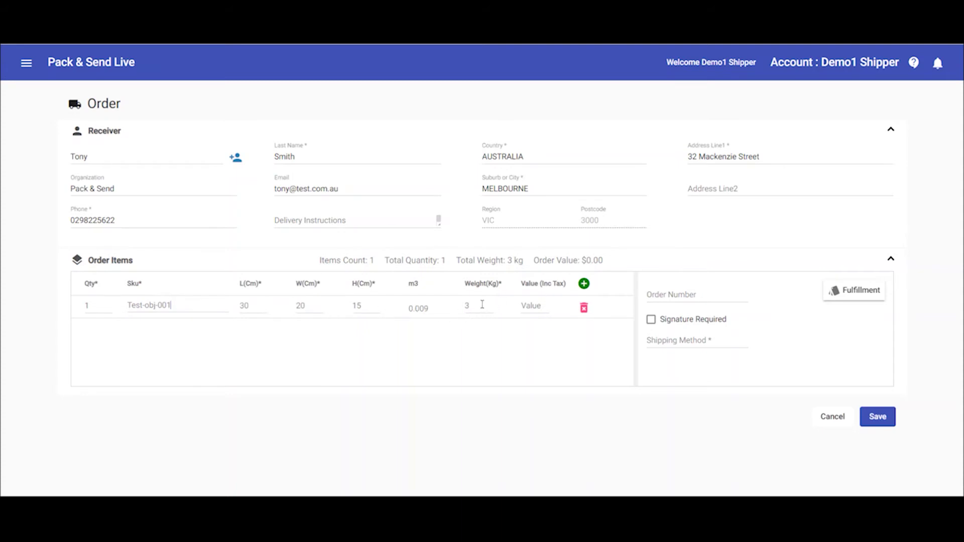
pyautogui.click(532, 305)
pyautogui.write('140')
# - Add a second item, 'new product', 20×10×10 cm, 0.5 kg, valued at 50
pyautogui.click(583, 285)
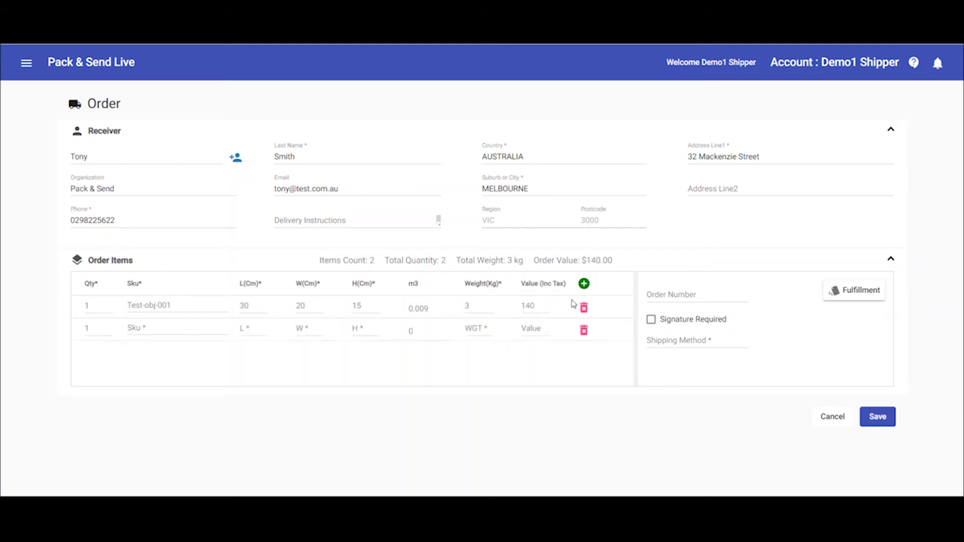
pyautogui.click(141, 325)
pyautogui.write('new product')
pyautogui.write('20')
pyautogui.write('10')
pyautogui.press('Tab')
pyautogui.write('10')
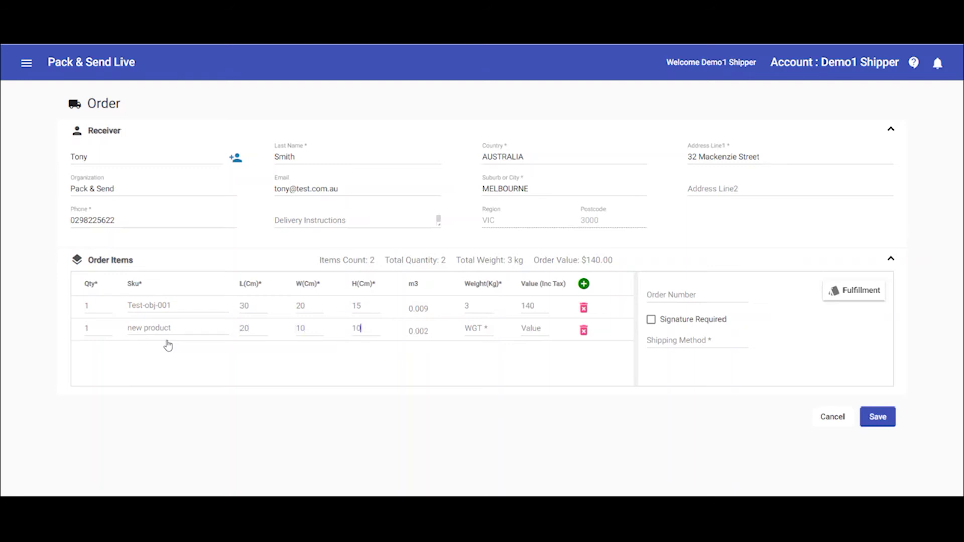
pyautogui.press('Tab')
pyautogui.write('0.5')
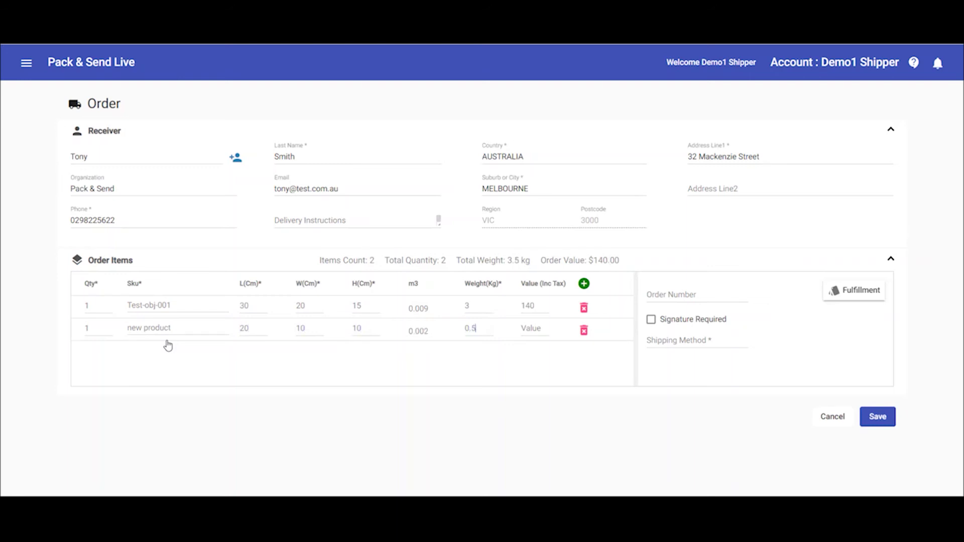
pyautogui.press('Tab')
pyautogui.write('50')
# - Number the order Test-006 and select Standard Shipping ($37.75) from the fulfillment quotes
pyautogui.click(693, 295)
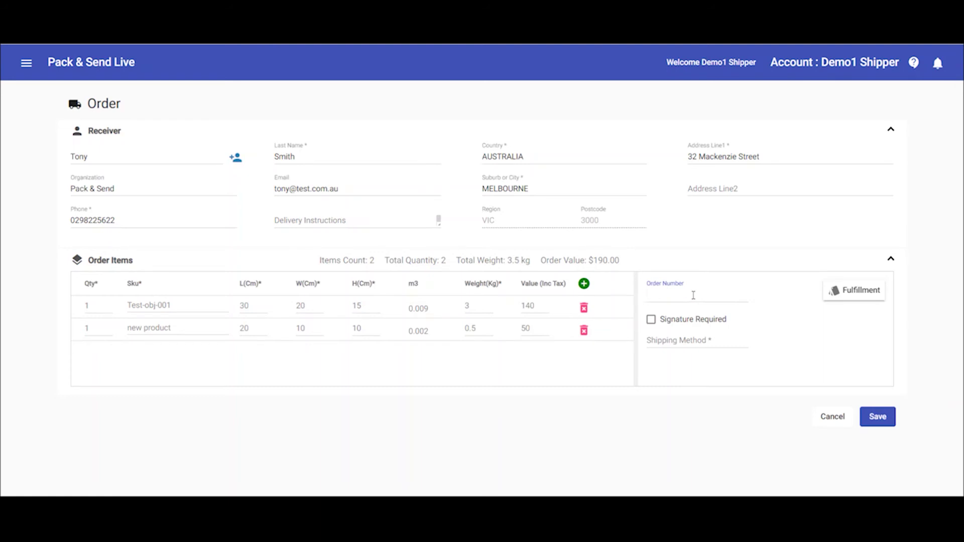
pyautogui.write('Test-006')
pyautogui.click(853, 291)
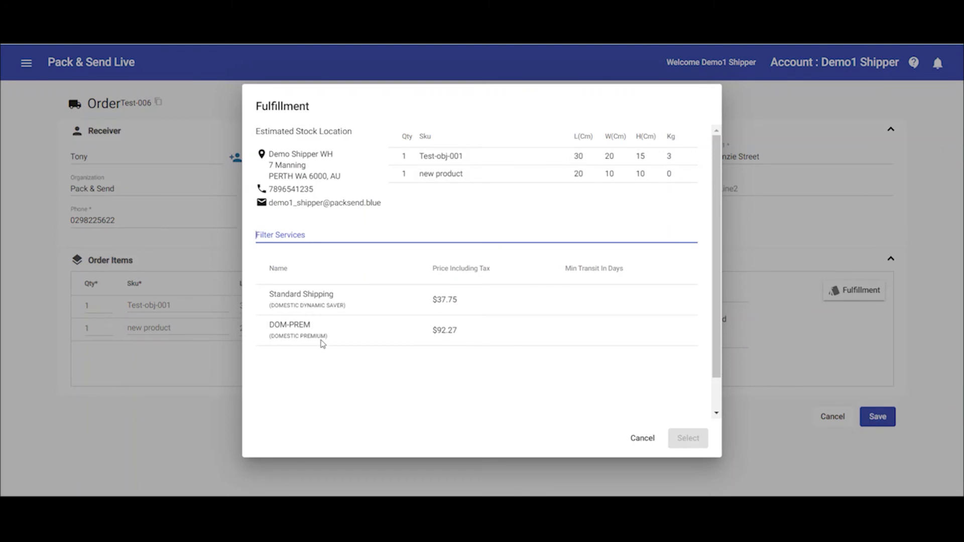
pyautogui.click(321, 304)
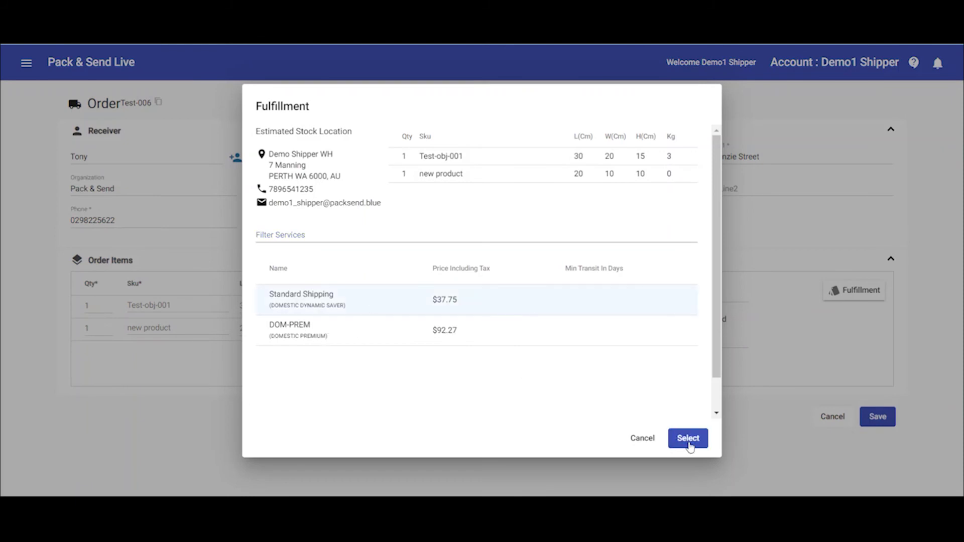
pyautogui.click(687, 442)
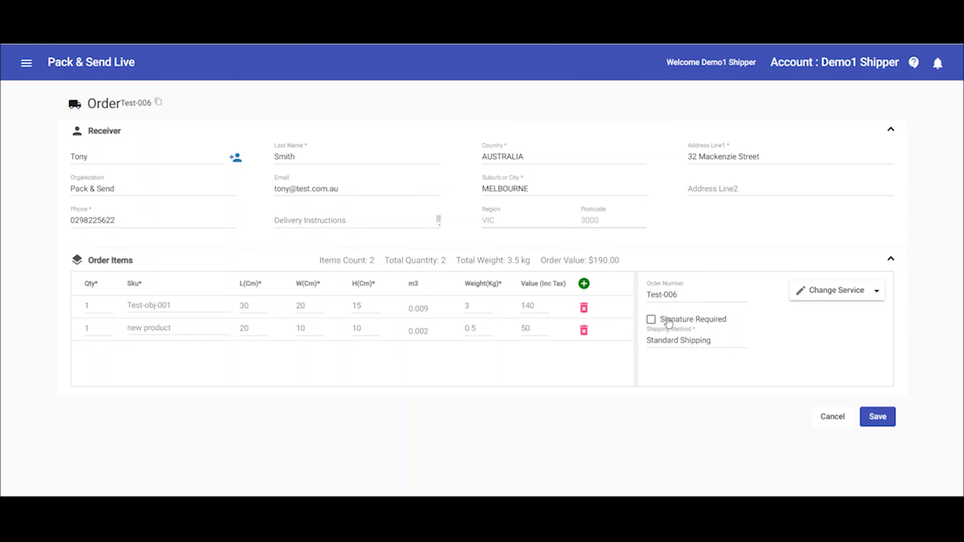
# - Require a signature, save order Test-006, and view it as Submitted under In Progress
pyautogui.click(652, 320)
pyautogui.click(867, 418)
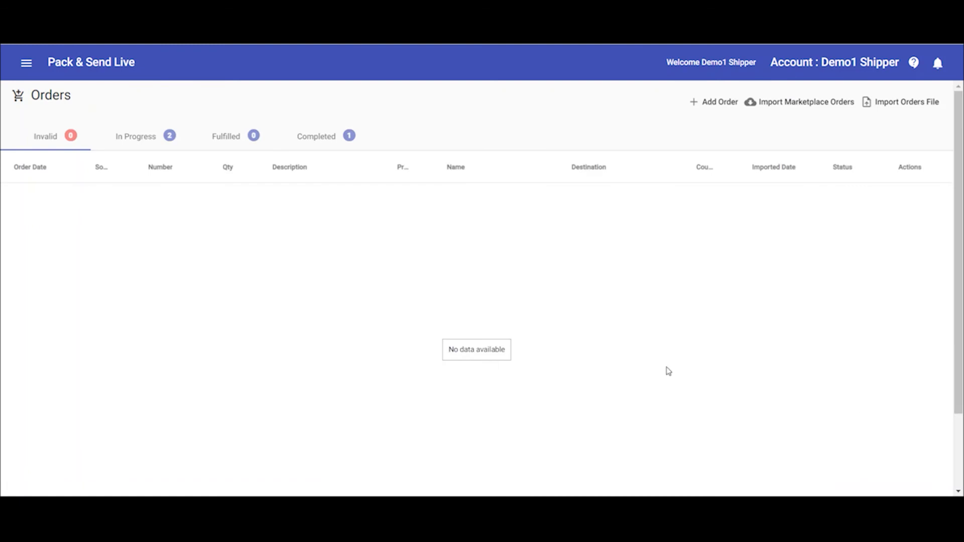
pyautogui.click(162, 149)
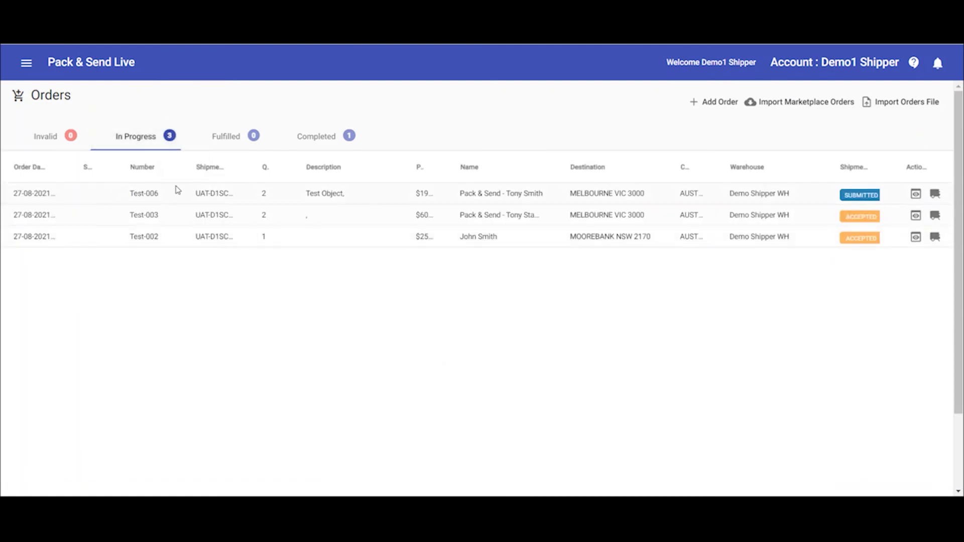